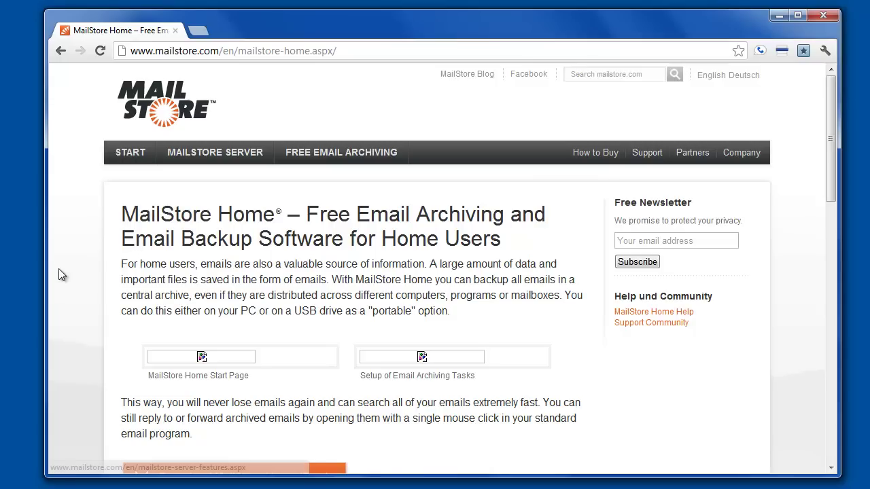
Step: Scroll the MailStore Home page in Chrome down to the Advantages section
scroll(78, 292, "down", 1)
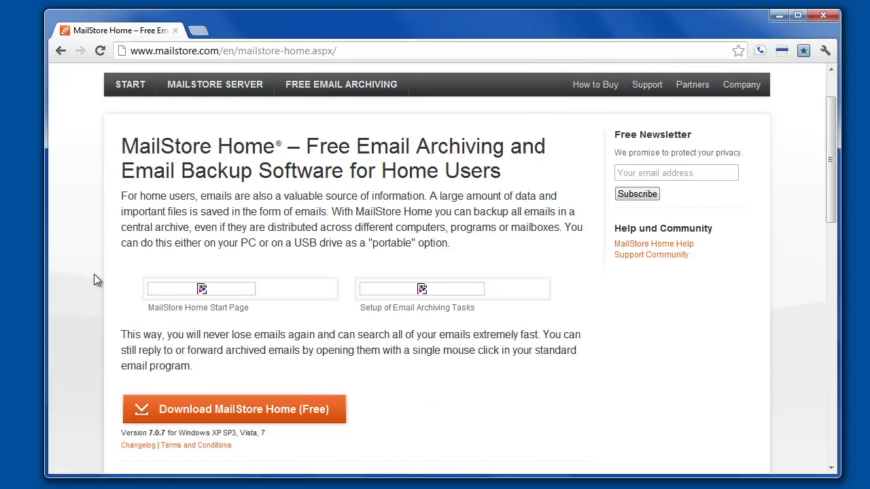
scroll(94, 279, "down", 1)
scroll(85, 263, "down", 4)
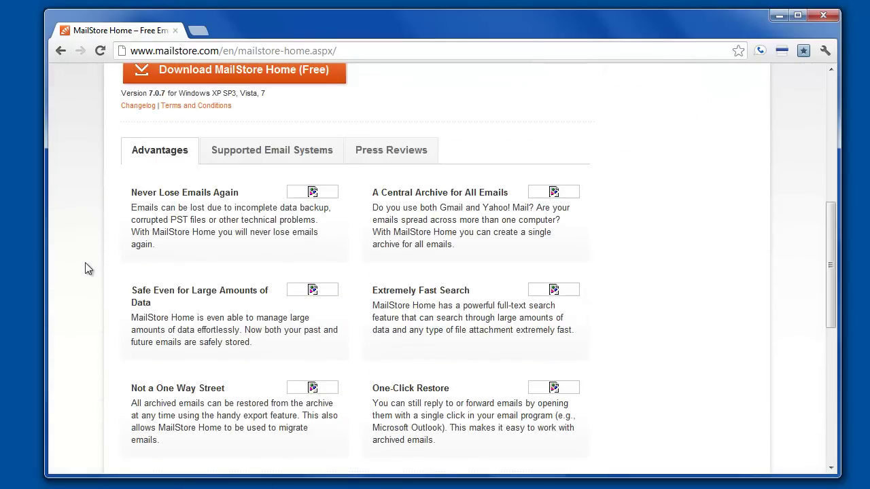
scroll(84, 263, "down", 1)
scroll(85, 267, "up", 7)
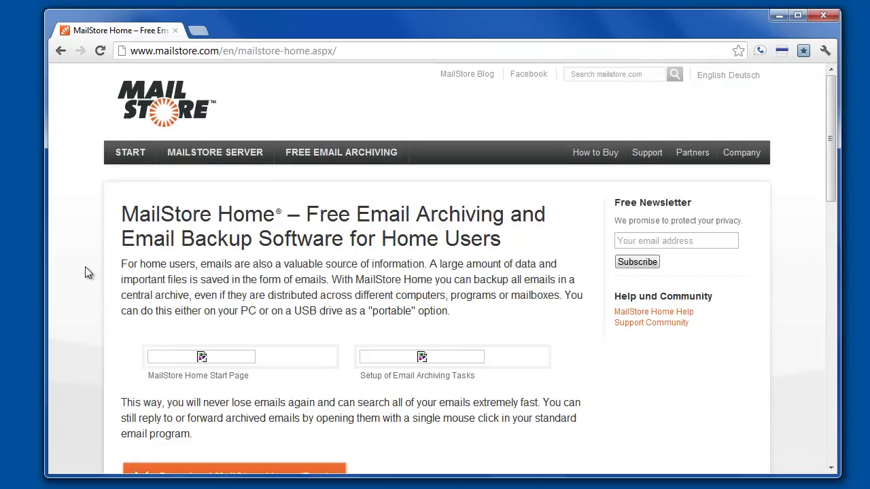
scroll(85, 267, "down", 6)
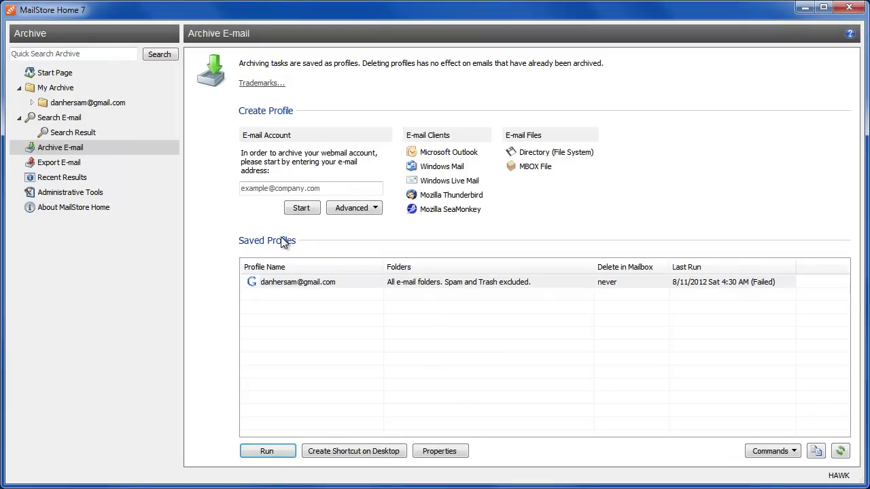
Step: Go back to the Start Page and let the Gmail archive job finish at 56,668 messages, 1,572 MB
left_click(57, 73)
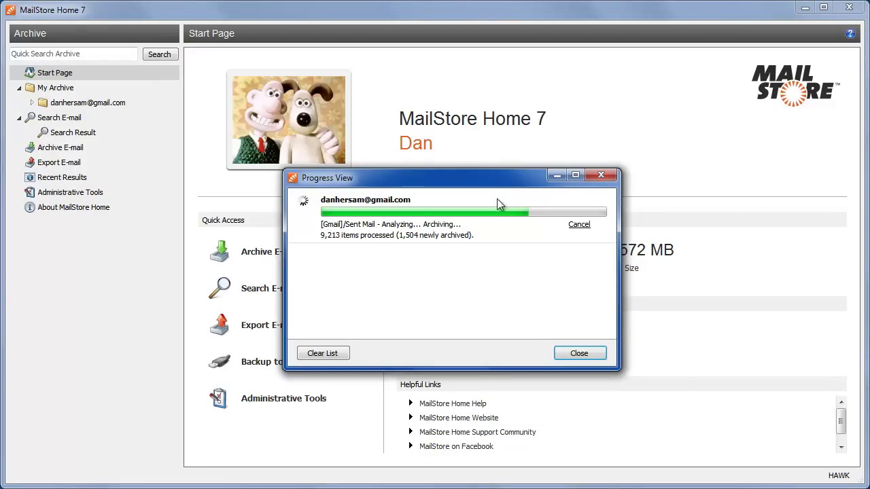
left_click_drag(500, 182, 507, 190)
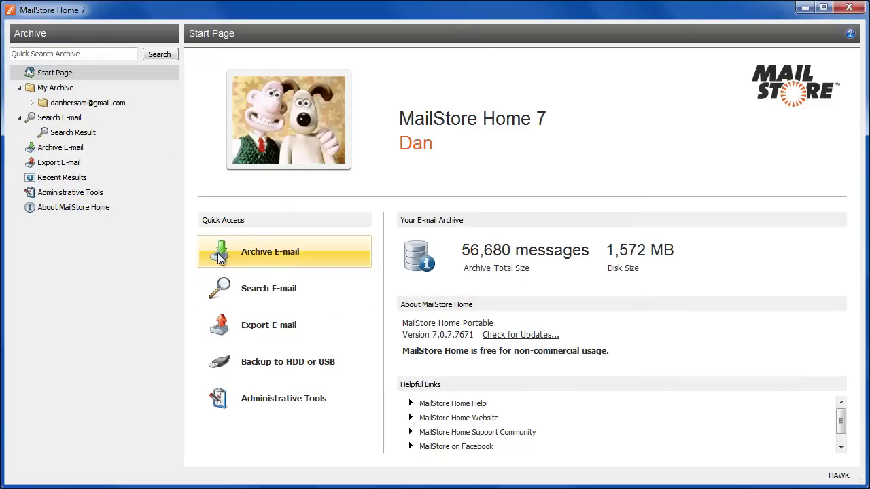
Step: On Archive E-mail, enter a Gmail address and start setting up the webmail account
left_click(253, 250)
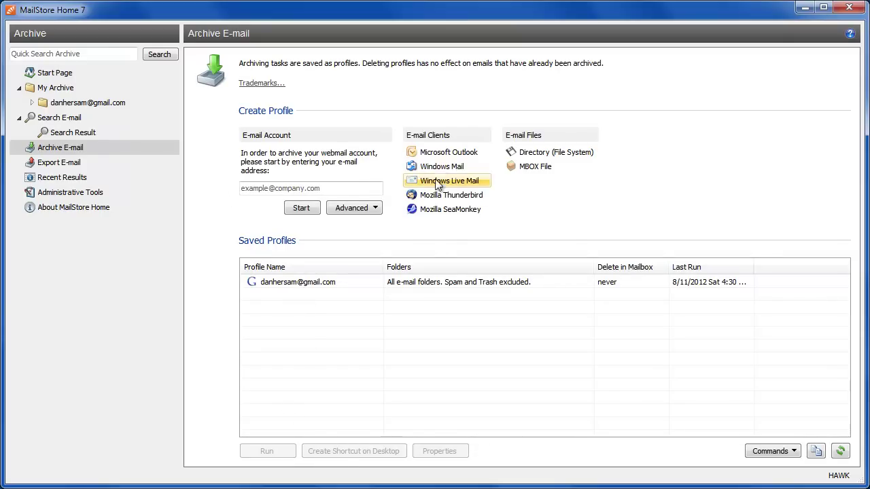
left_click(285, 187)
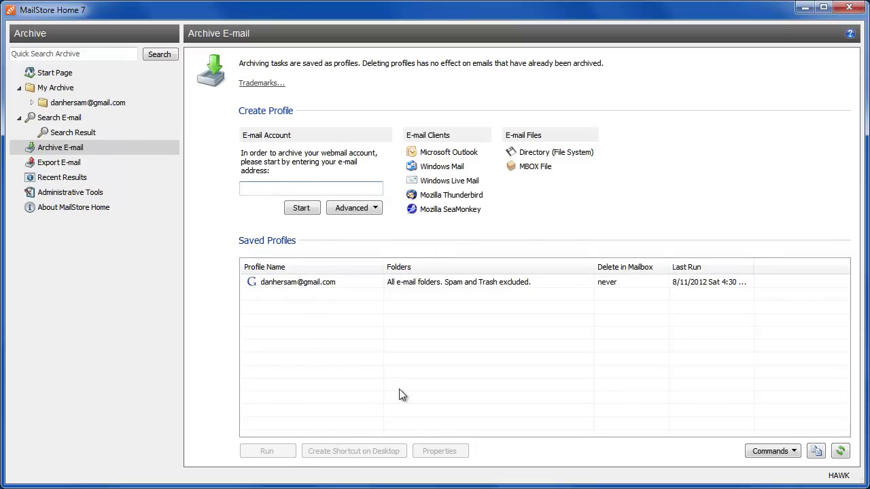
left_click(301, 208)
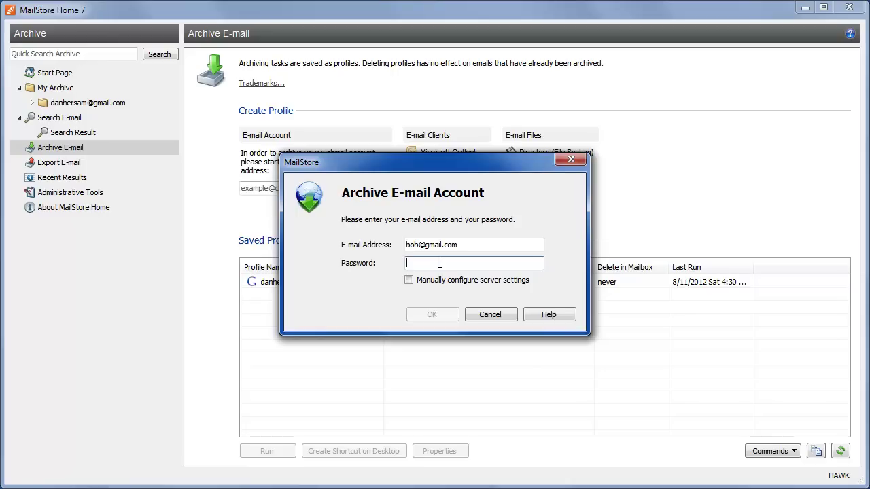
Step: Preview the manual server settings, keeping IMAP as server type, then cancel the setup
left_click(408, 280)
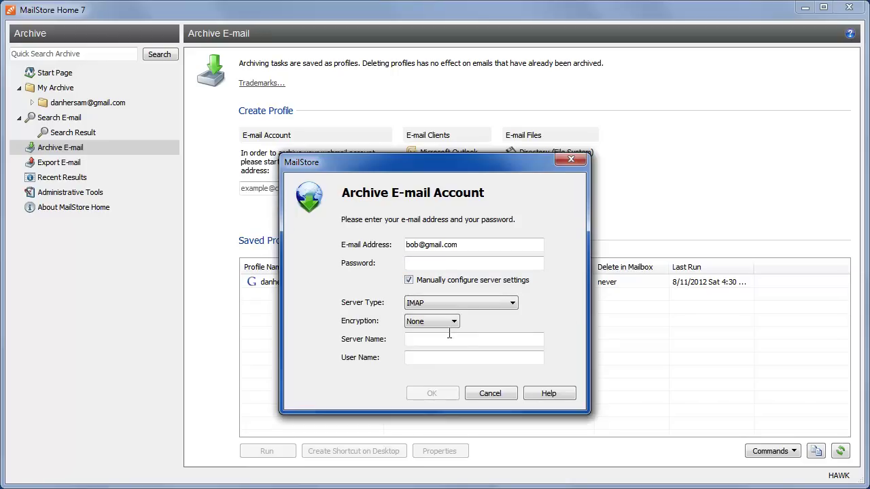
left_click(445, 304)
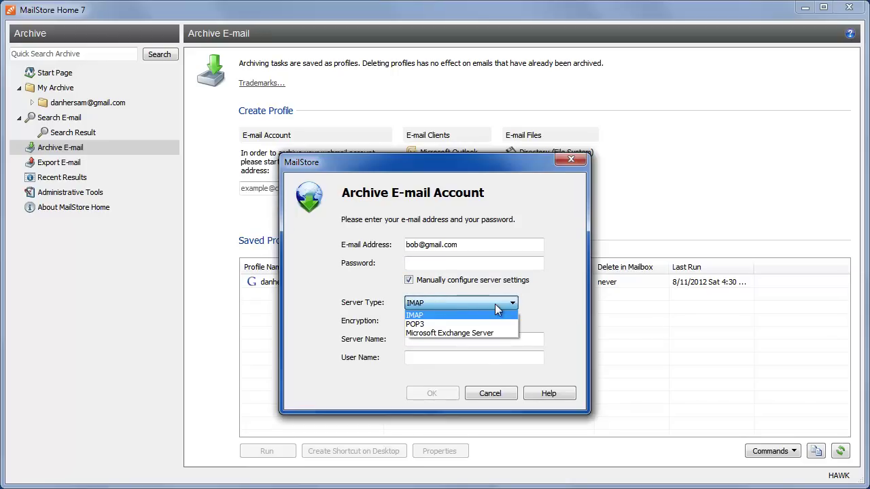
left_click(553, 301)
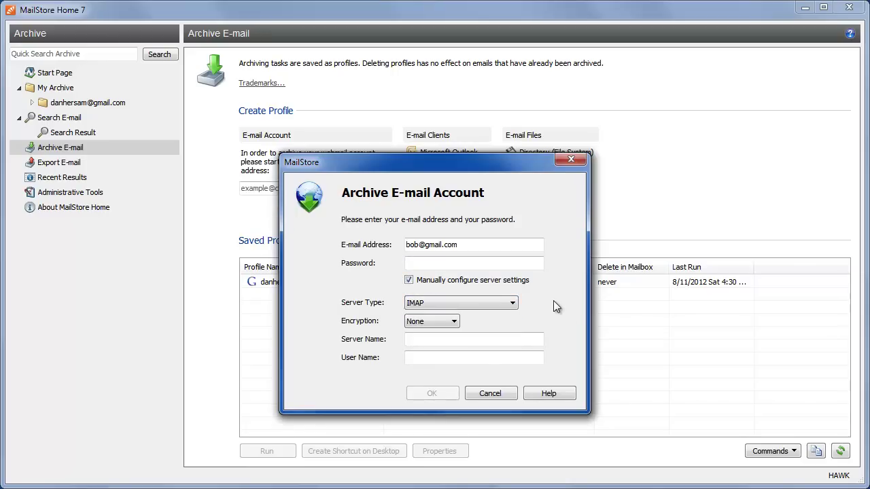
left_click(491, 394)
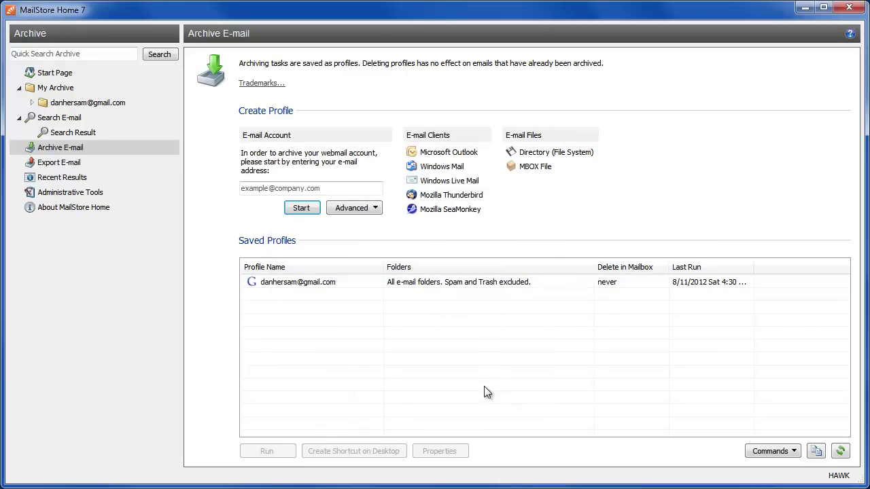
Step: Create a desktop shortcut for the saved Gmail archiving profile and confirm it
left_click(297, 281)
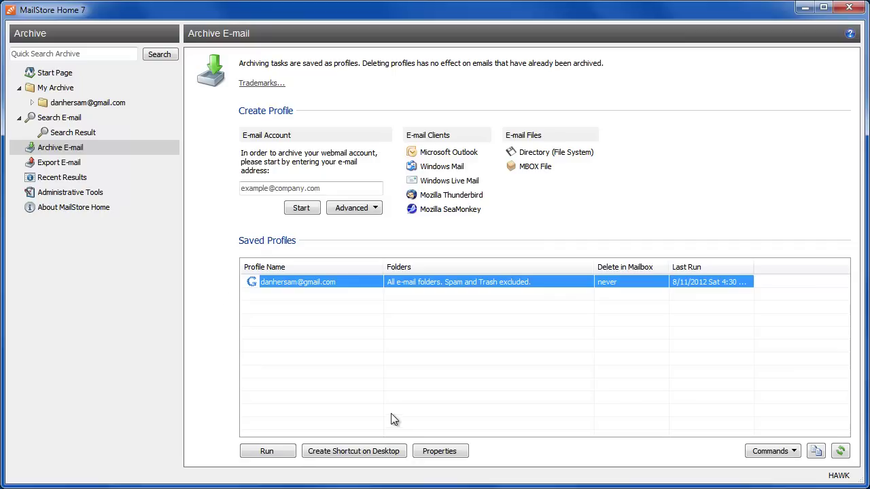
left_click(350, 451)
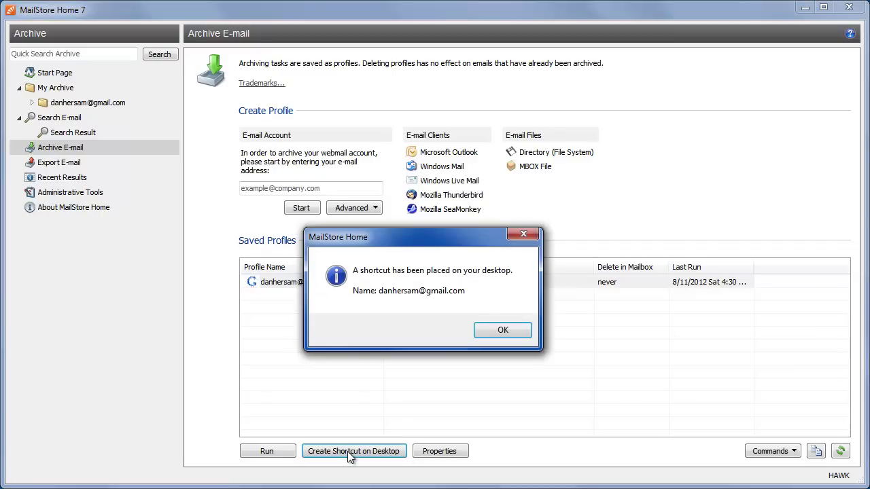
left_click(503, 330)
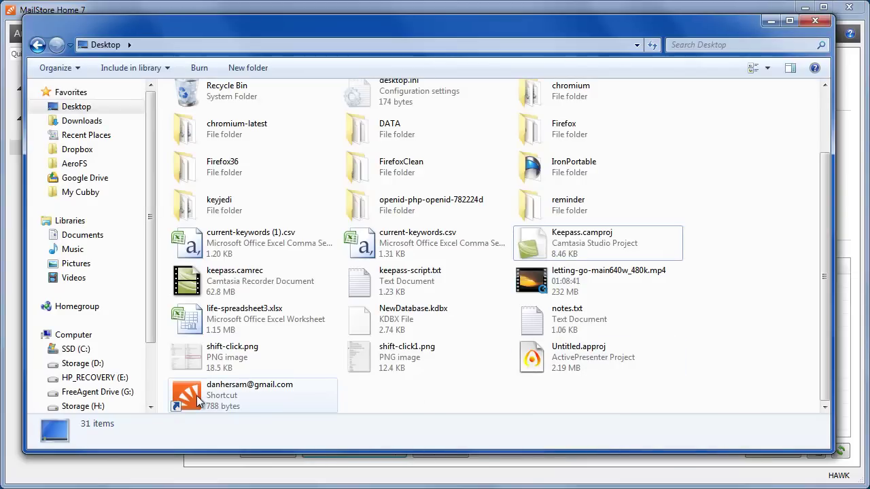
Step: Open the desktop shortcut's Properties to view its MailStoreHome.exe /portable /c archive target
right_click(197, 401)
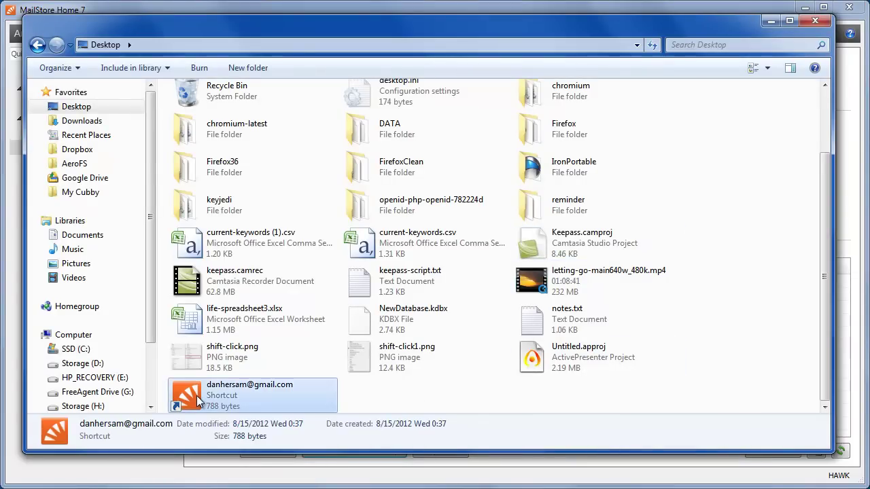
left_click(161, 388)
left_click_drag(282, 269, 365, 55)
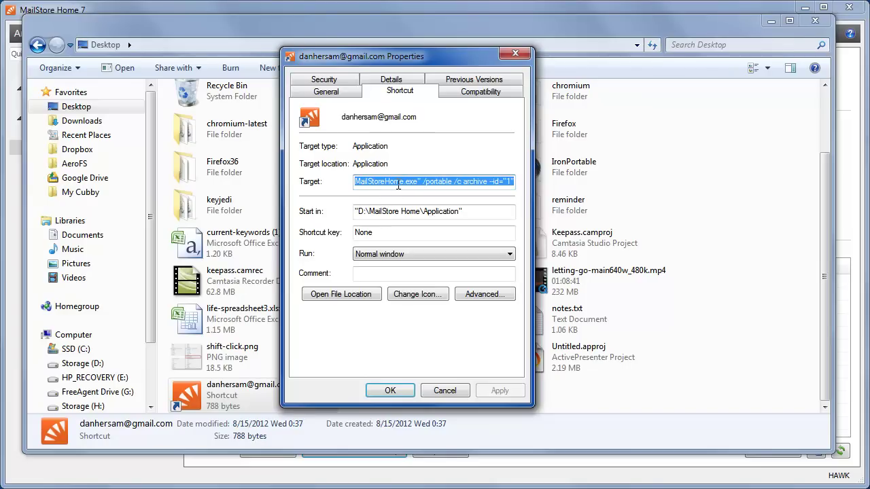
key("ctrl+v")
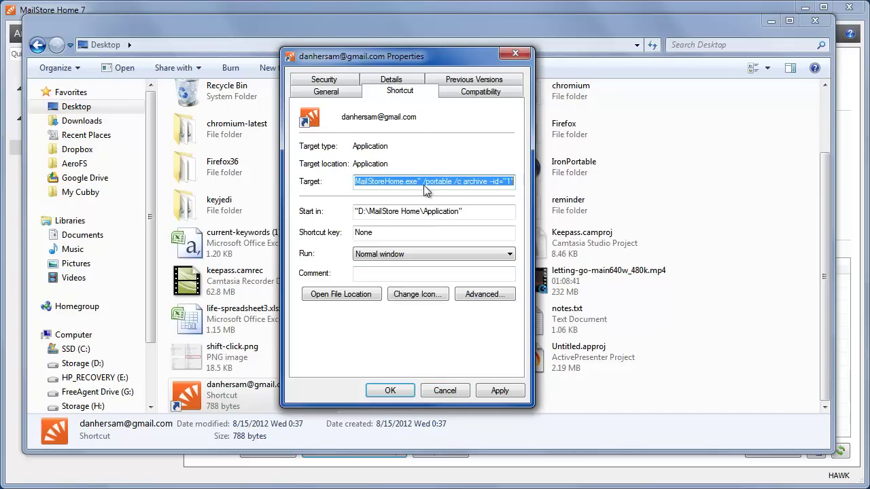
Step: Close the shortcut Properties and select the Backup Gmail task in Task Scheduler
left_click(443, 391)
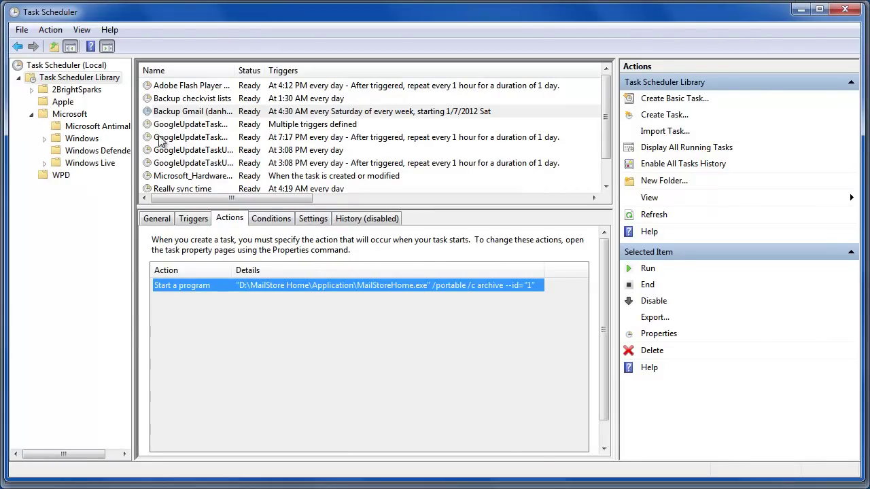
left_click(187, 114)
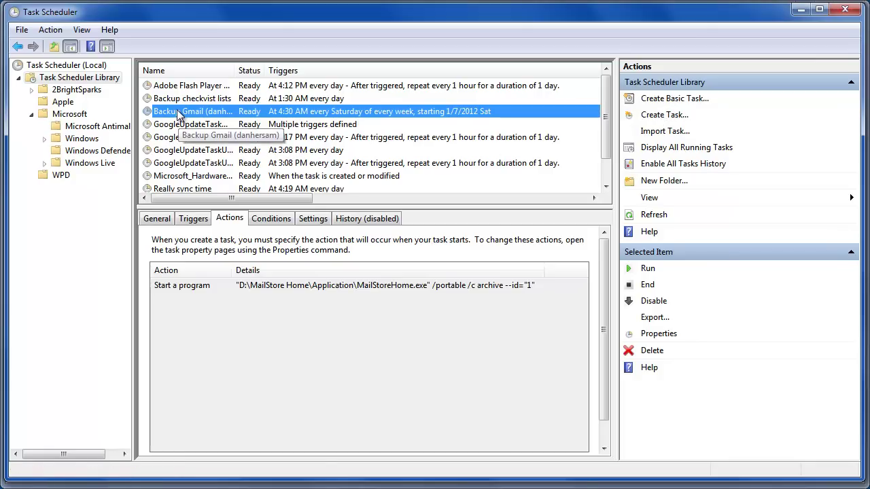
left_click(167, 219)
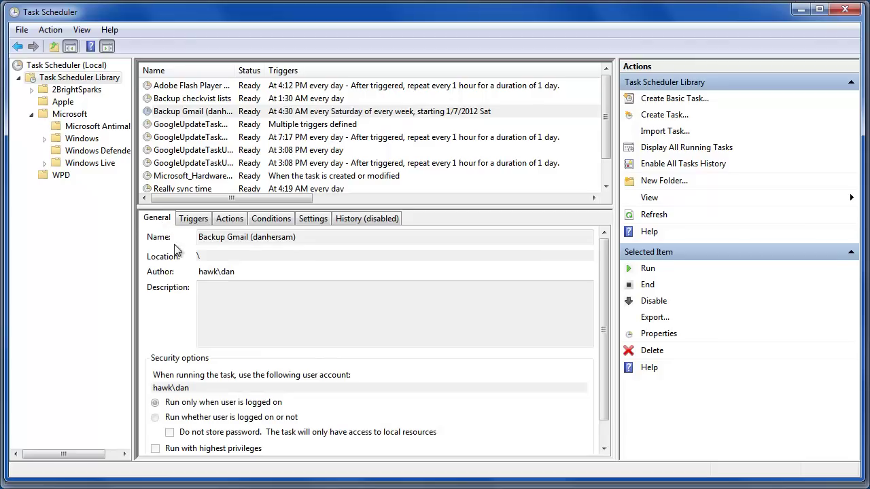
left_click(196, 220)
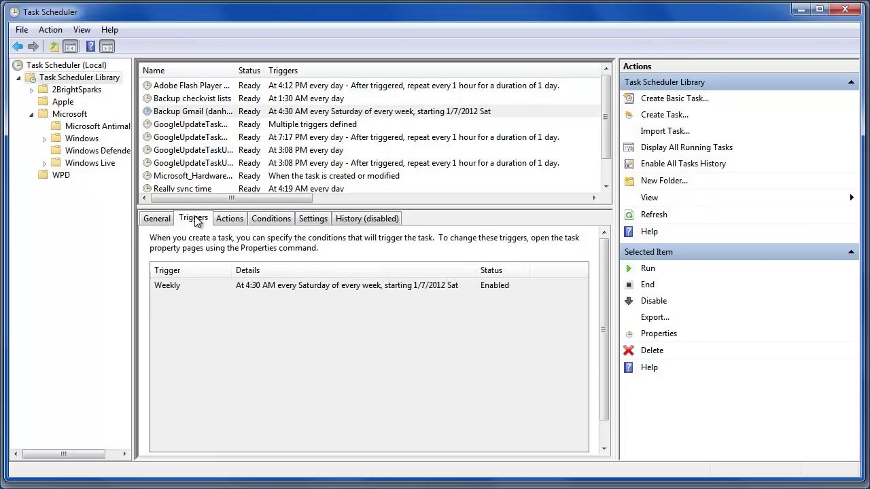
left_click(180, 285)
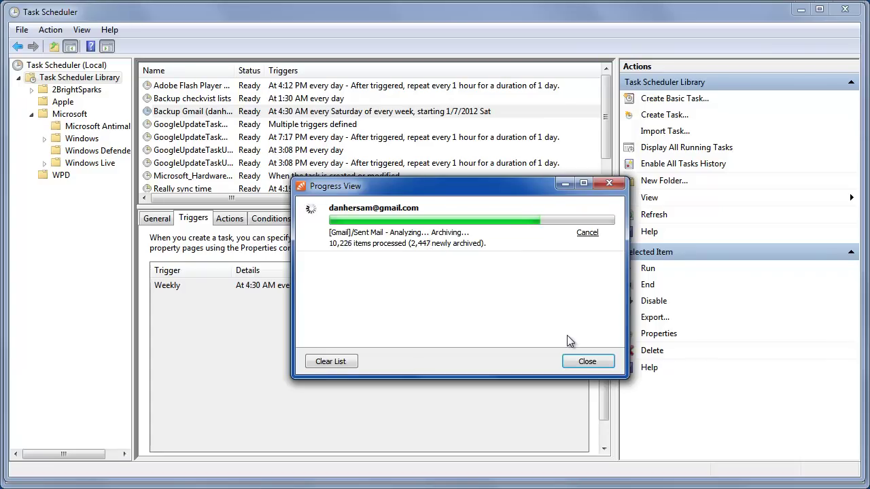
left_click(361, 20)
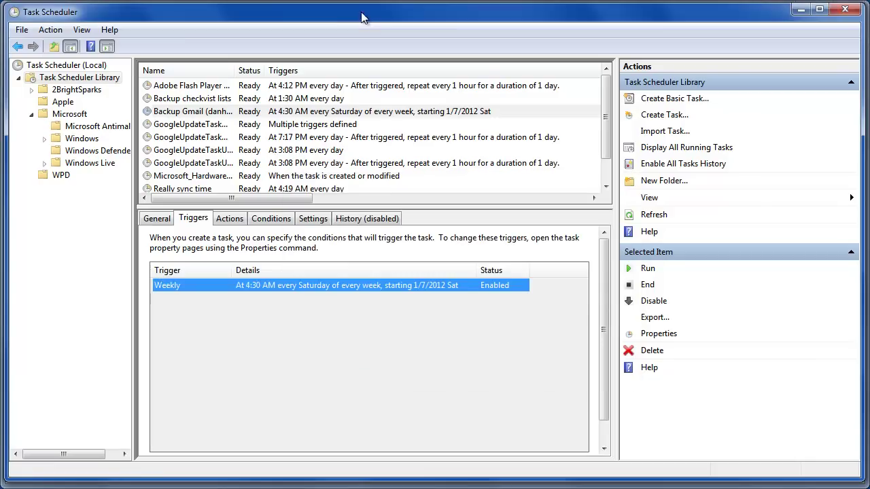
left_click(207, 339)
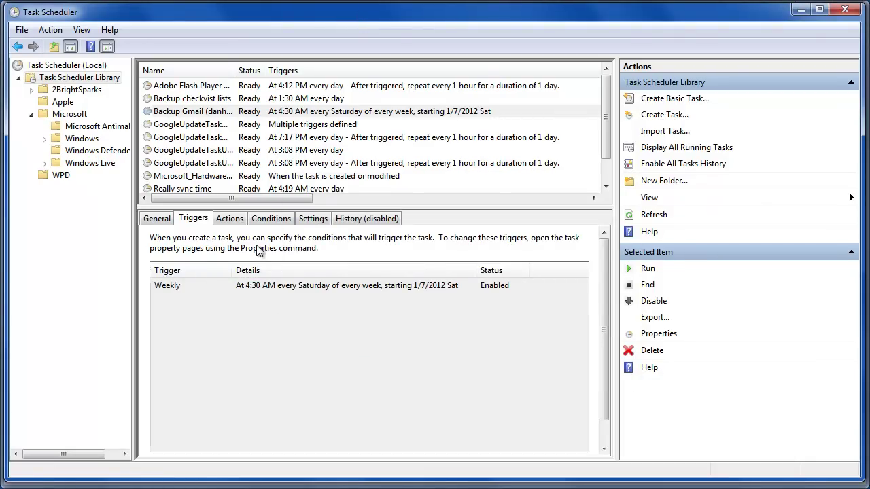
left_click(222, 221)
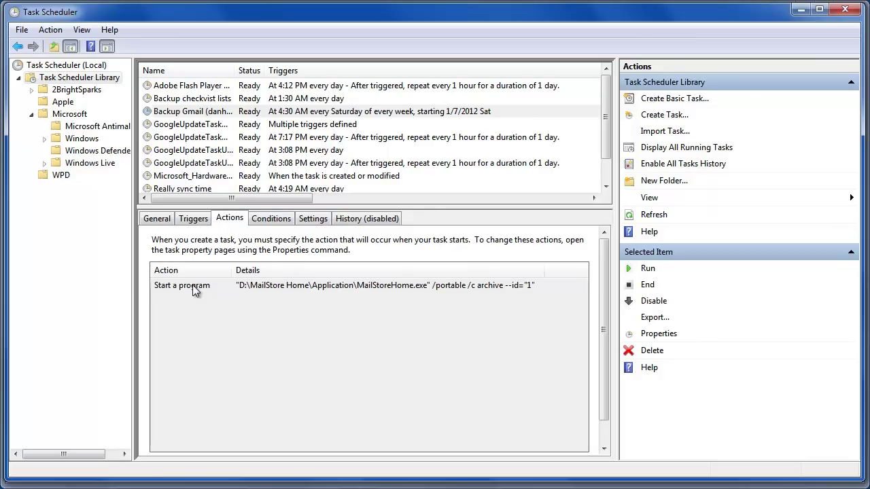
Step: Open the Backup Gmail task's Properties dialog and center it on screen
left_click(187, 112)
right_click(186, 112)
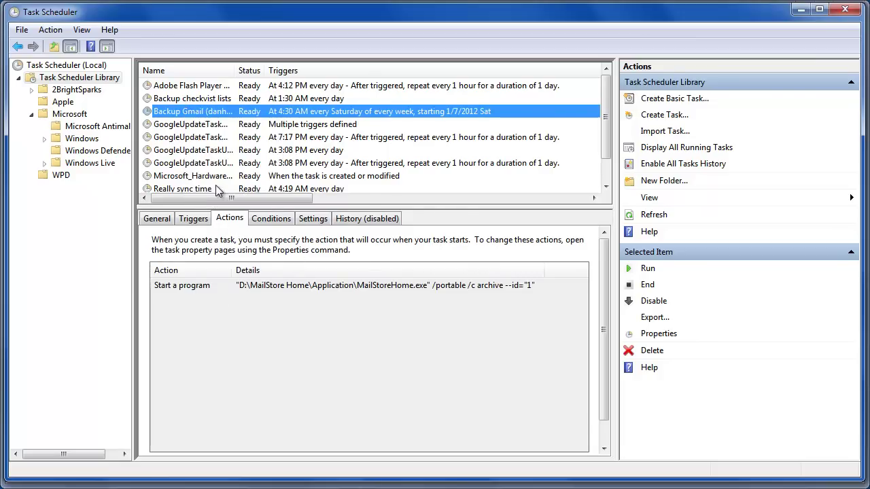
left_click(221, 181)
left_click_drag(57, 82, 309, 86)
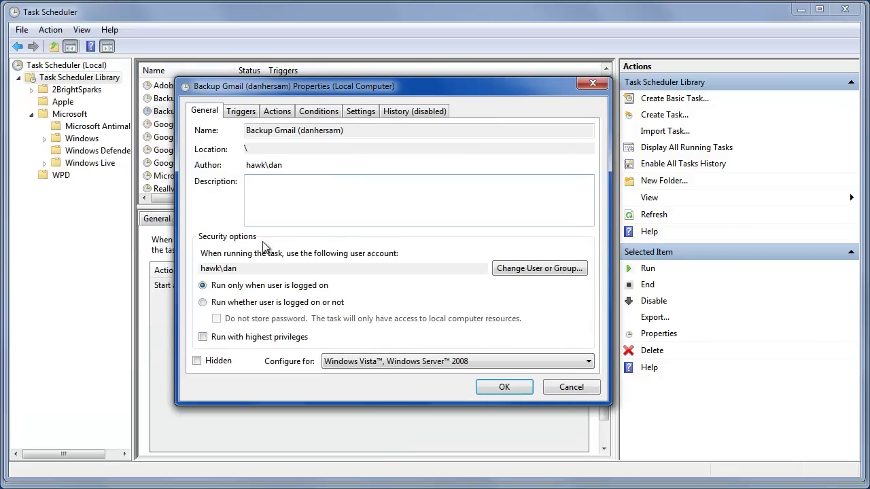
Step: Check the weekly trigger, try Daily but cancel, keeping Saturdays at 4:30 AM, then view Actions
left_click(251, 115)
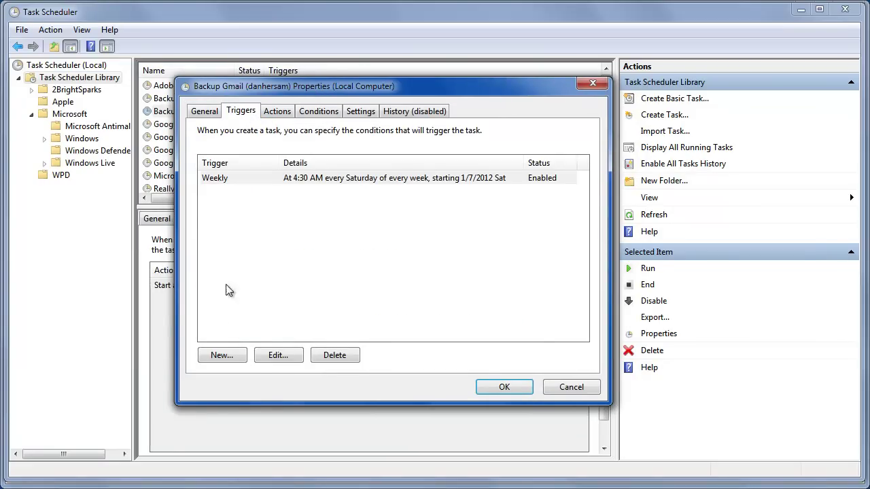
left_click(226, 179)
left_click(279, 355)
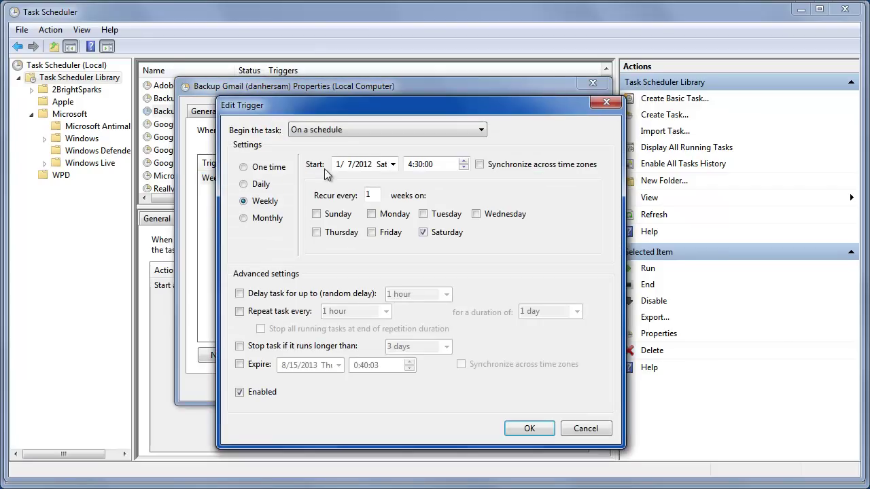
left_click(263, 185)
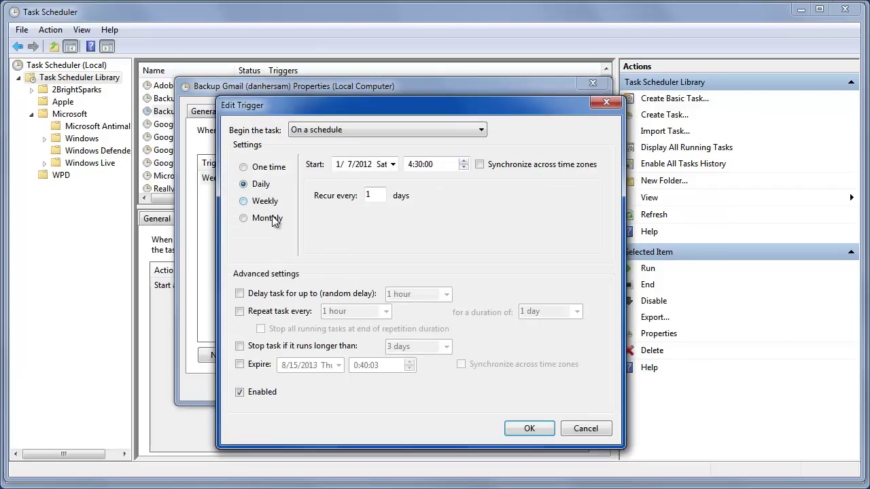
left_click(574, 430)
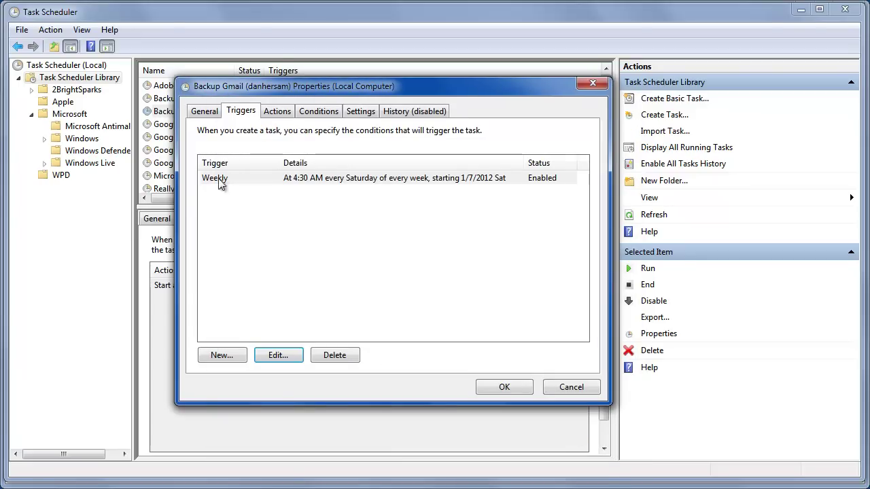
left_click(277, 111)
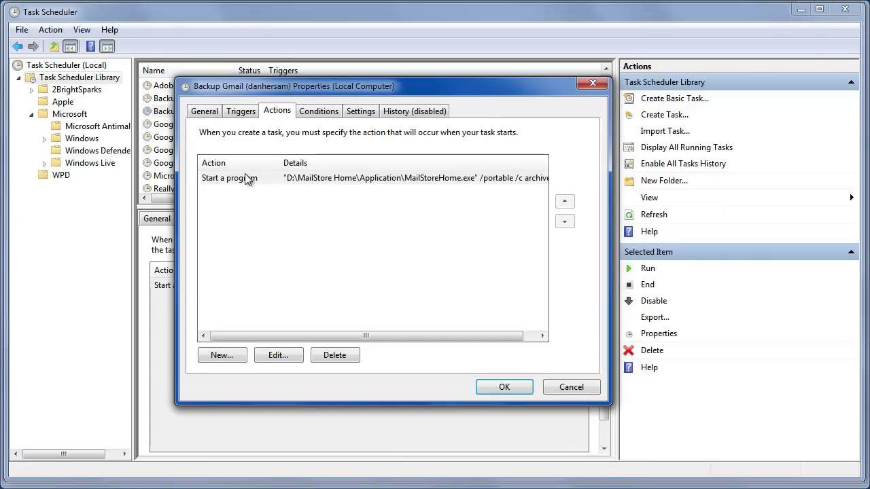
Step: Add a New Action set to Start a program and clear its Program/script field
left_click(225, 356)
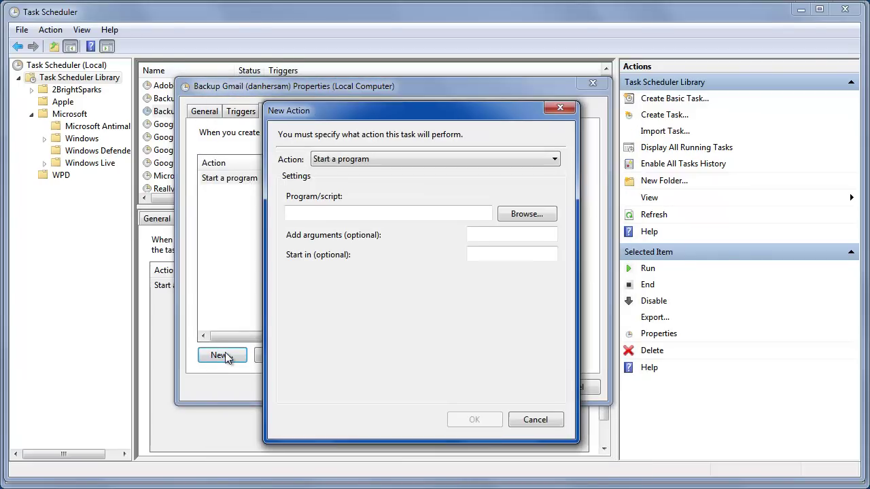
left_click(351, 159)
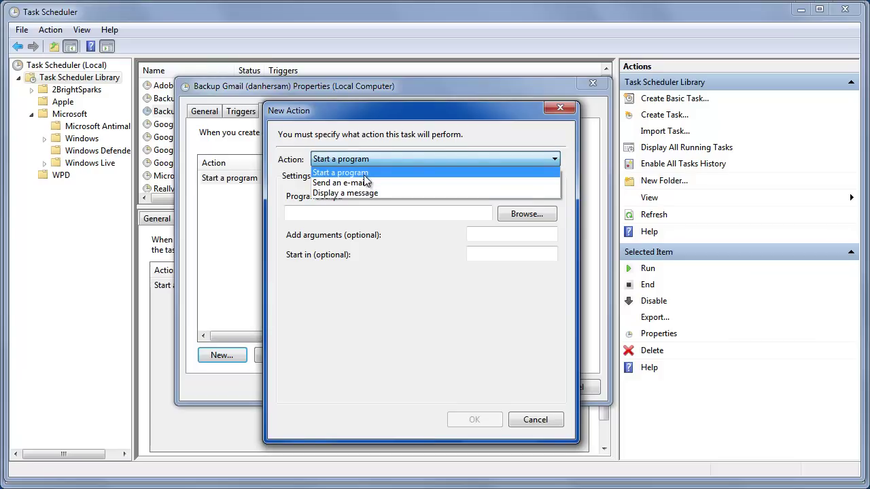
left_click(378, 272)
left_click(370, 162)
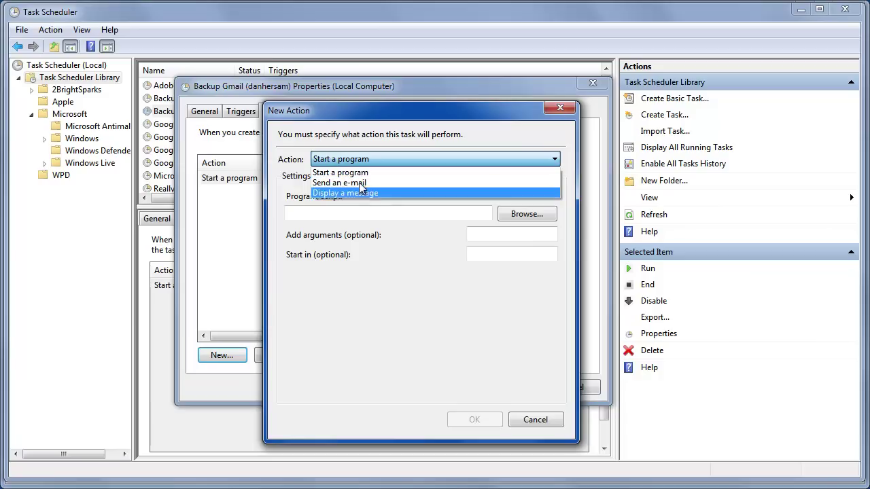
left_click(398, 335)
left_click(345, 213)
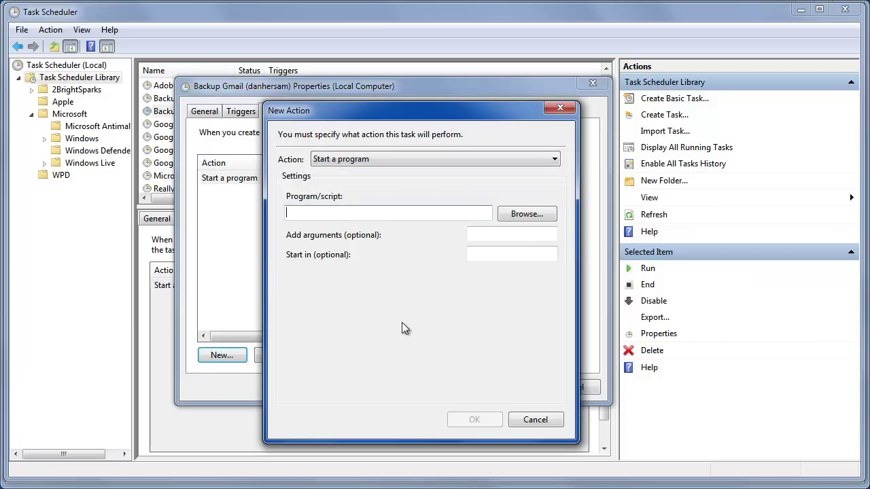
key("ctrl+v")
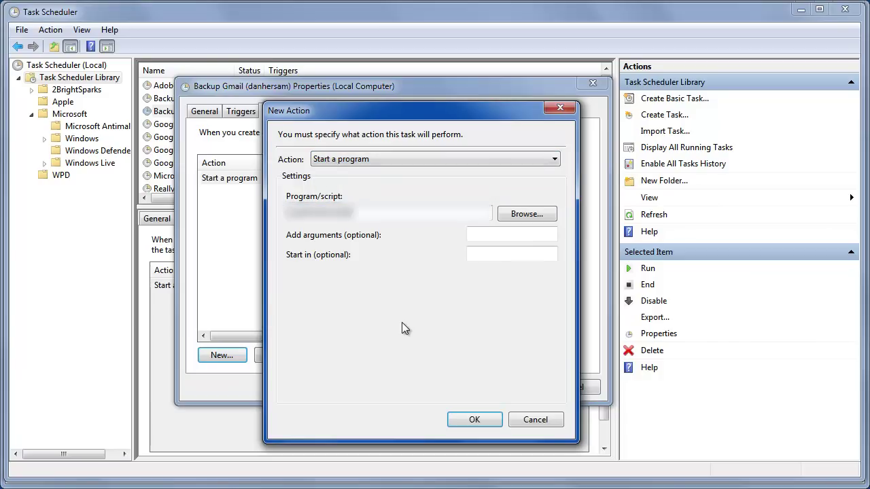
key("ctrl+a")
key("BackSpace")
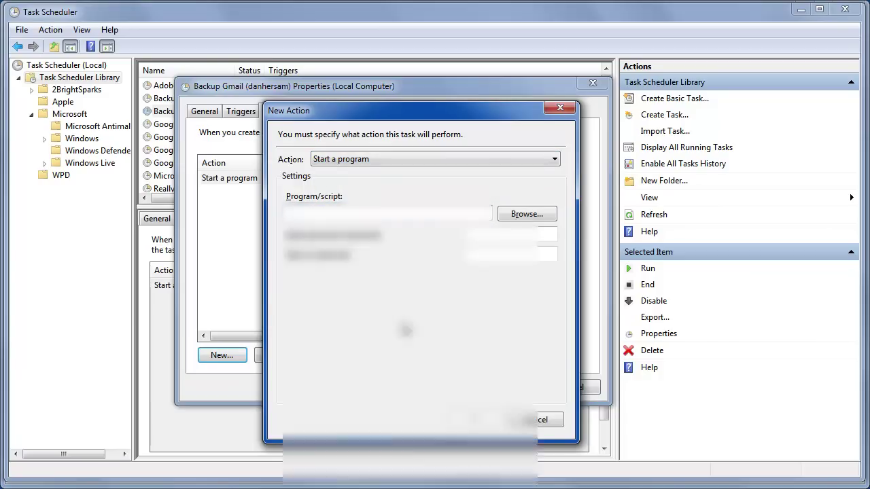
type("c")
key("BackSpace")
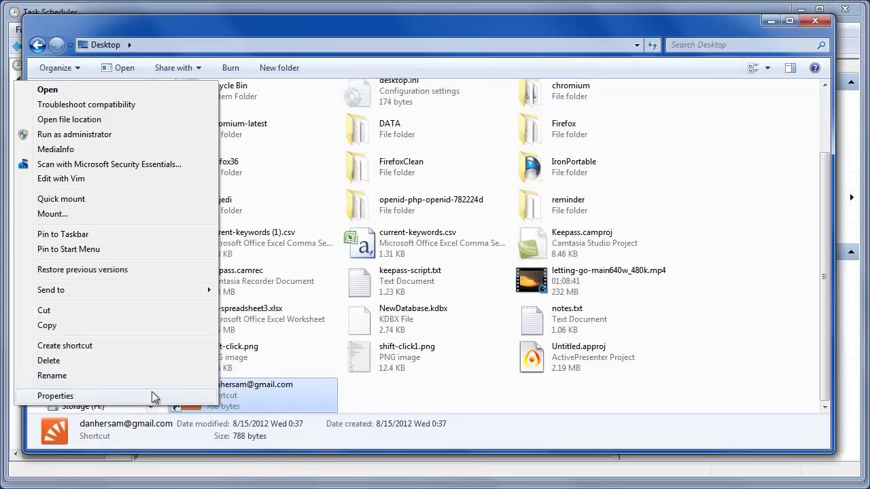
Step: Copy the desktop shortcut's Target command from its Properties and return to Task Scheduler
left_click(151, 392)
left_click_drag(357, 271, 394, 77)
right_click(401, 201)
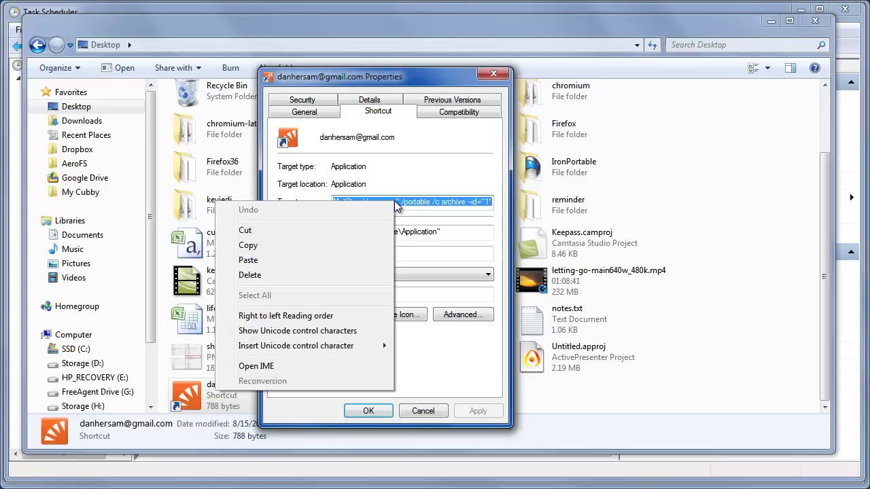
left_click(364, 245)
left_click(418, 411)
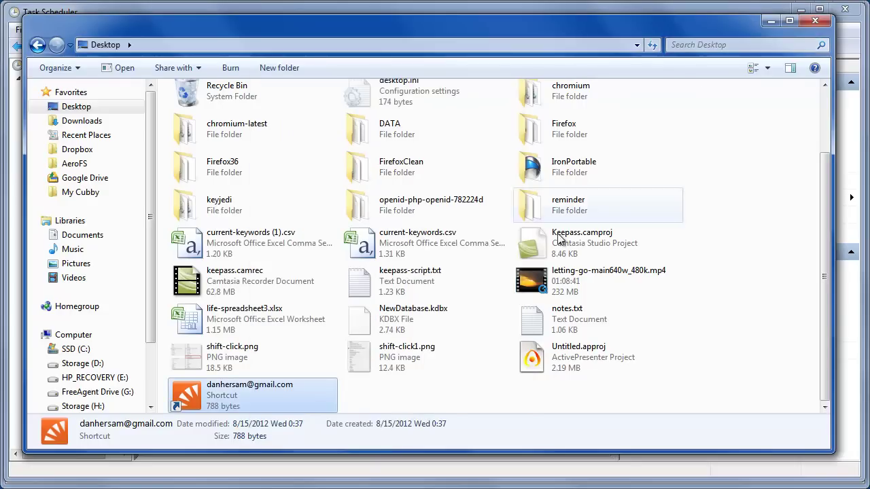
left_click(775, 20)
Step: Paste the MailStoreHome.exe archive command, review it, then cancel the duplicate New Action
key("ctrl+v")
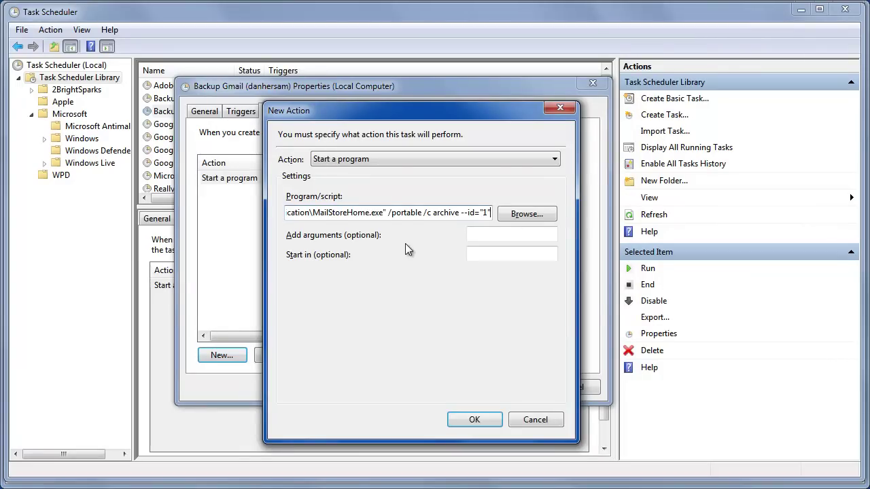
key("Home")
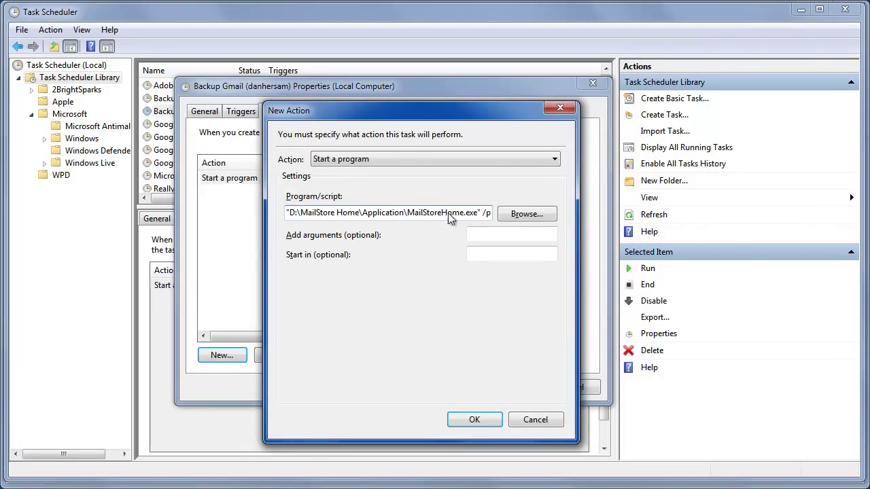
left_click_drag(389, 113, 662, 98)
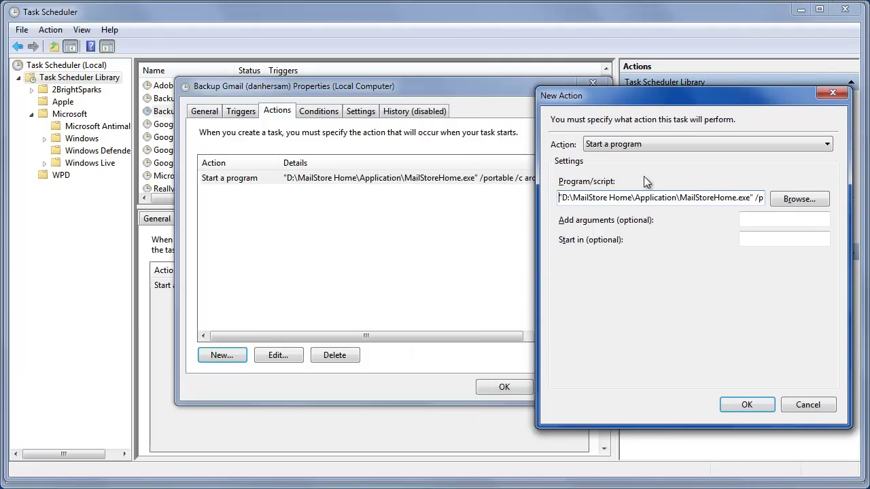
key("End")
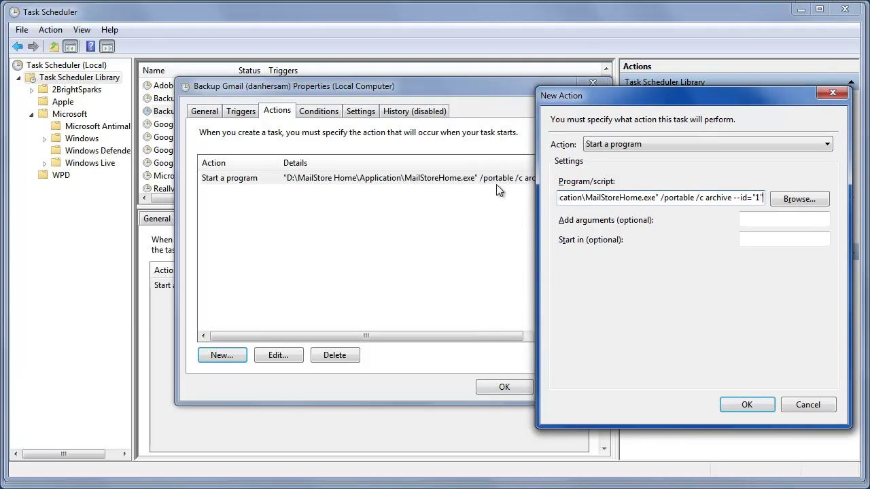
left_click(796, 402)
Step: Scroll the existing action's command to confirm it ends with --id="1"
left_click_drag(375, 337, 427, 340)
left_click_drag(548, 164, 585, 165)
left_click_drag(406, 336, 444, 337)
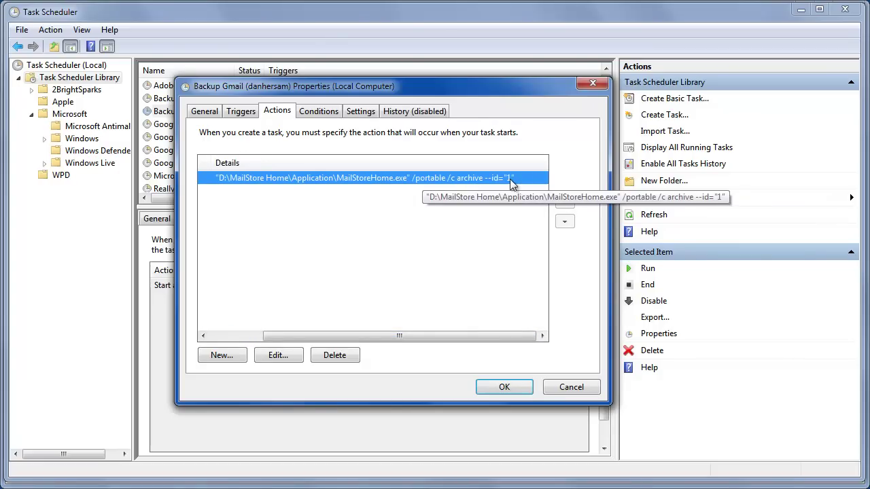
left_click_drag(421, 336, 355, 337)
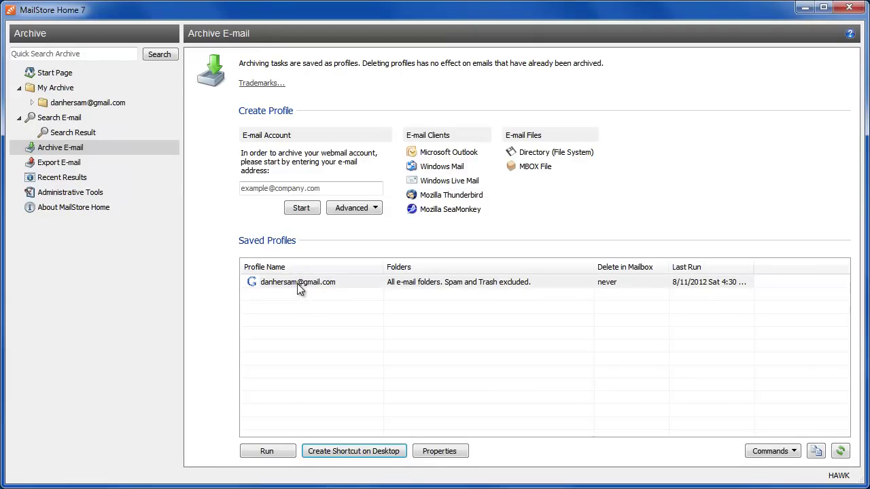
Step: Select and then deselect the saved Gmail profile under Saved Profiles
left_click(297, 285)
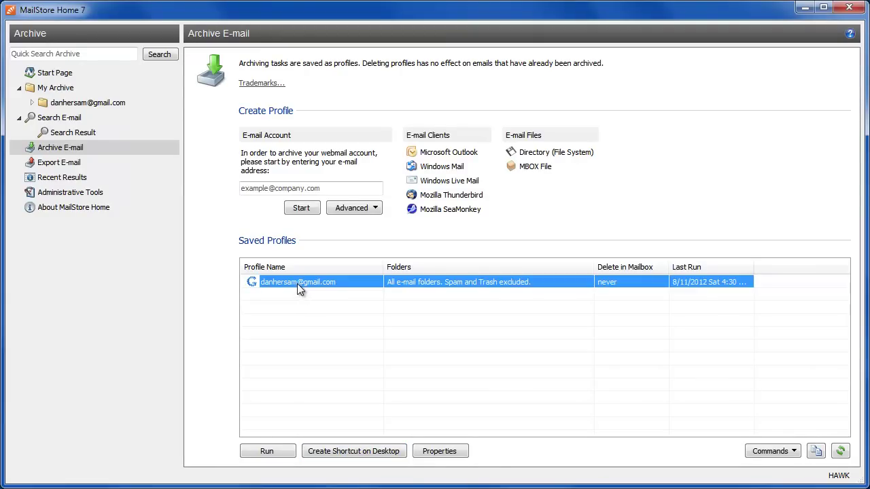
left_click(286, 297)
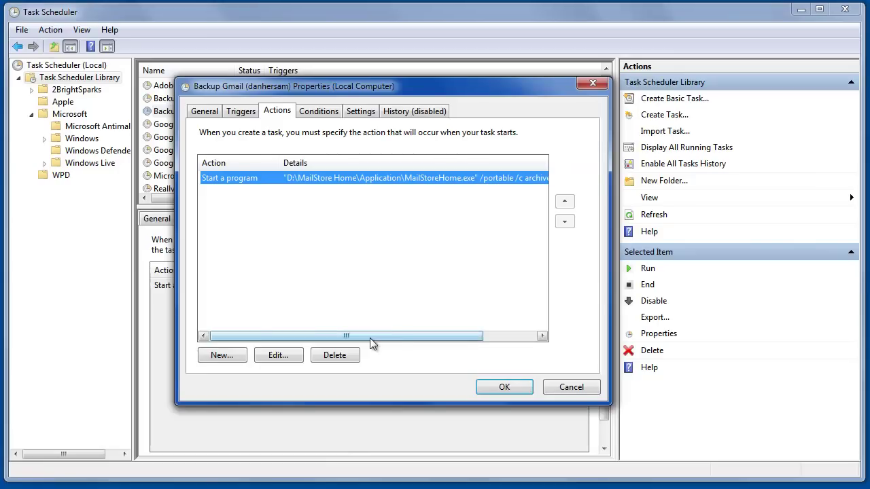
Step: Check the Backup Gmail task's Conditions, Settings and History, then cancel its Properties dialog
left_click_drag(371, 338, 479, 329)
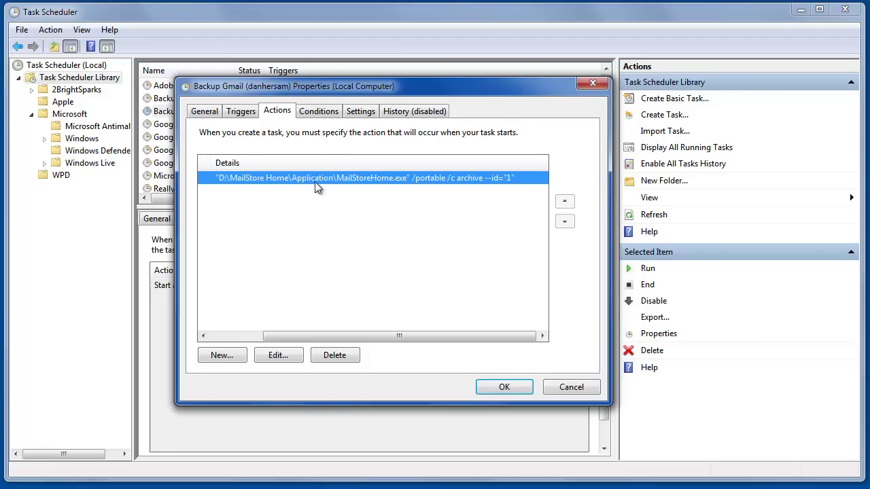
left_click(320, 115)
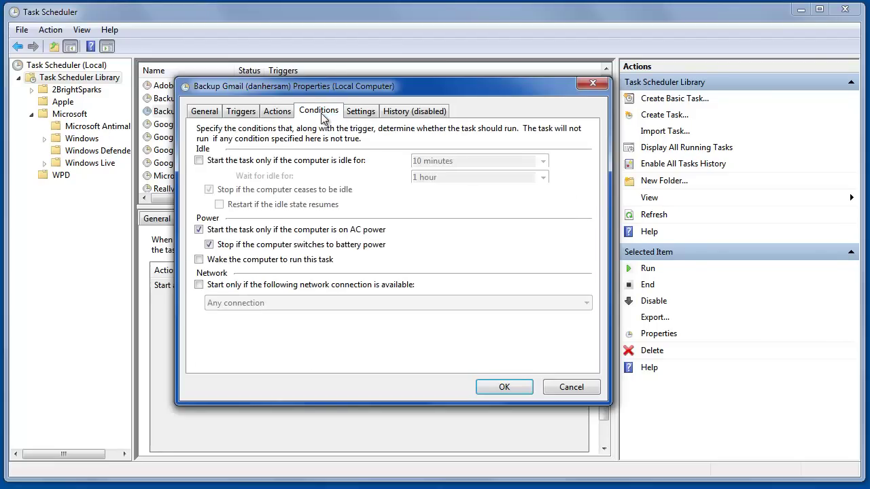
left_click(359, 114)
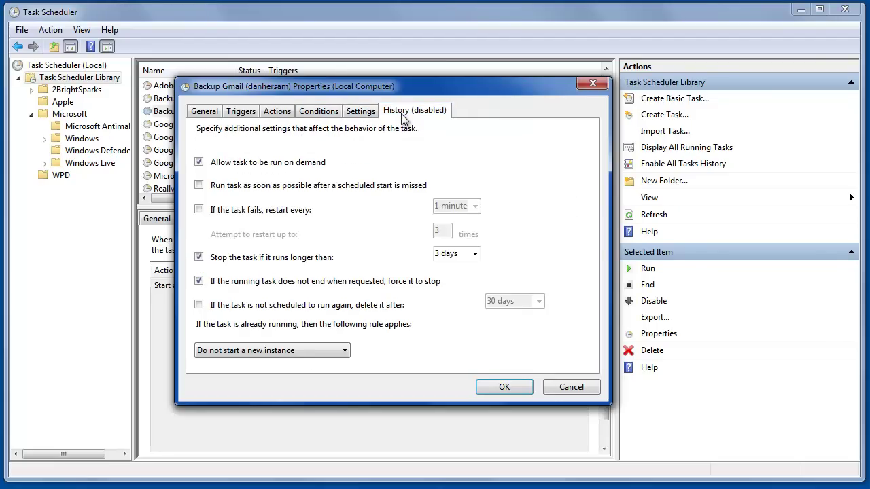
left_click(403, 116)
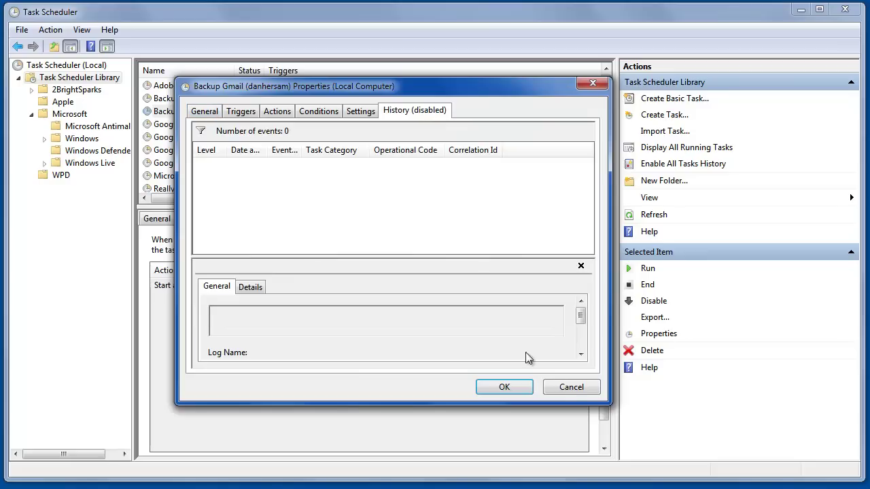
left_click(569, 388)
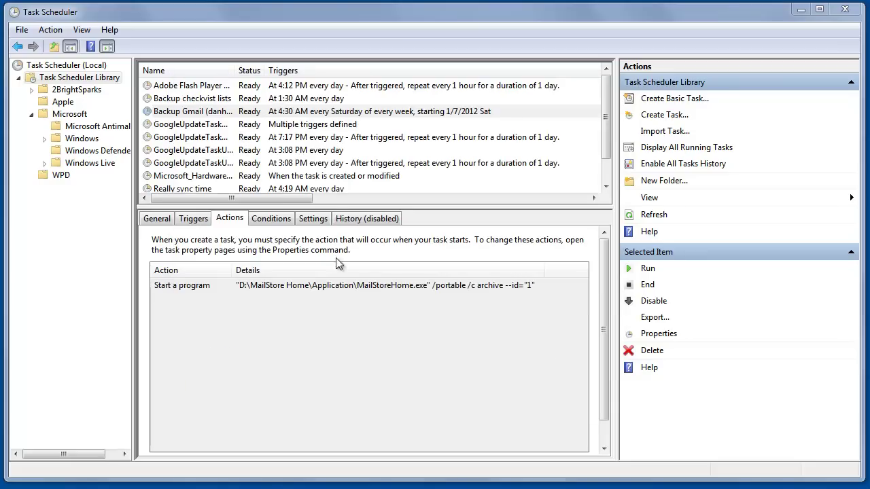
Step: Select the Backup Gmail task in the Task Scheduler Library
left_click(182, 113)
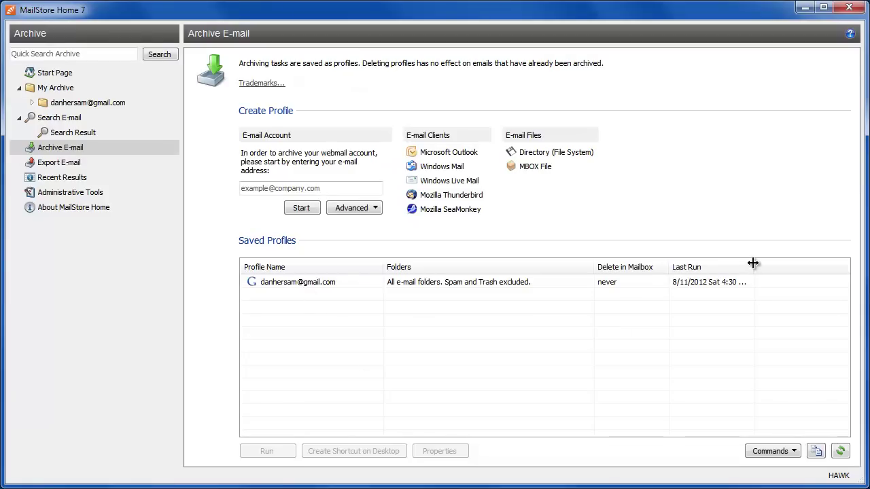
Step: Widen Last Run to read the Gmail profile's 8/11/2012 4:30 AM (Failed) result, then go to Search E-mail
left_click_drag(753, 263, 788, 265)
left_click(684, 287)
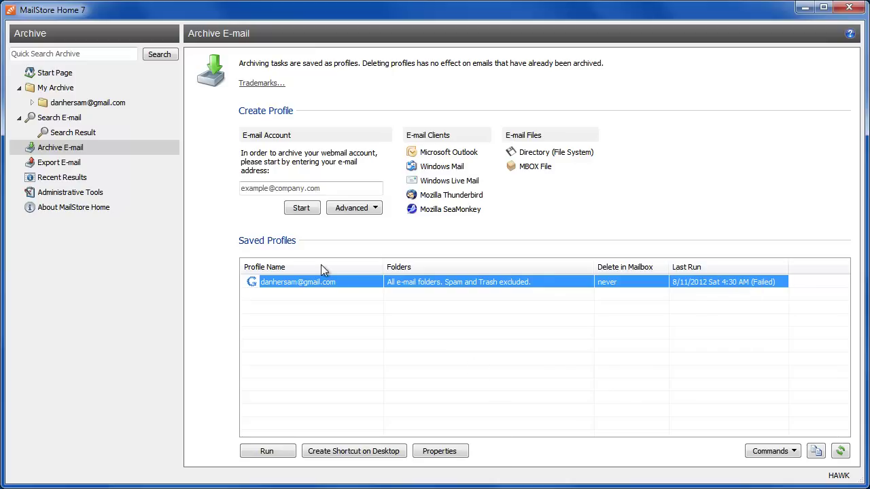
left_click(57, 119)
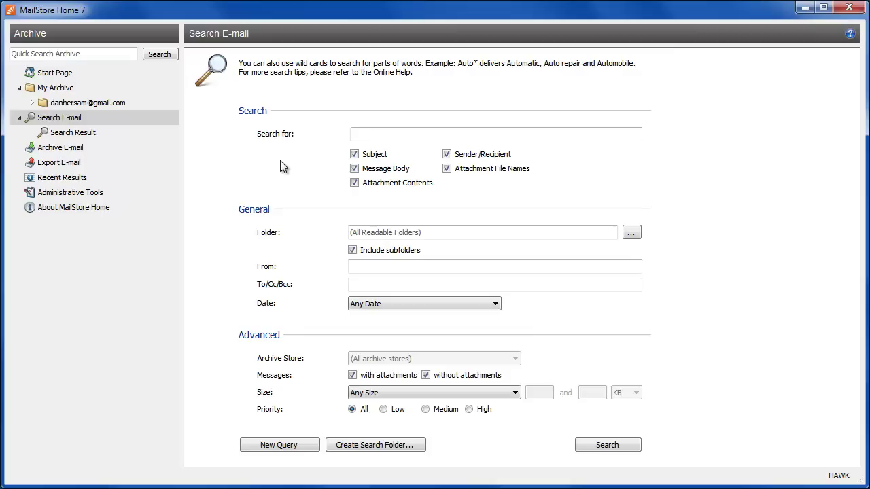
Step: Return to the Start Page to check the archive's total message count
left_click(60, 73)
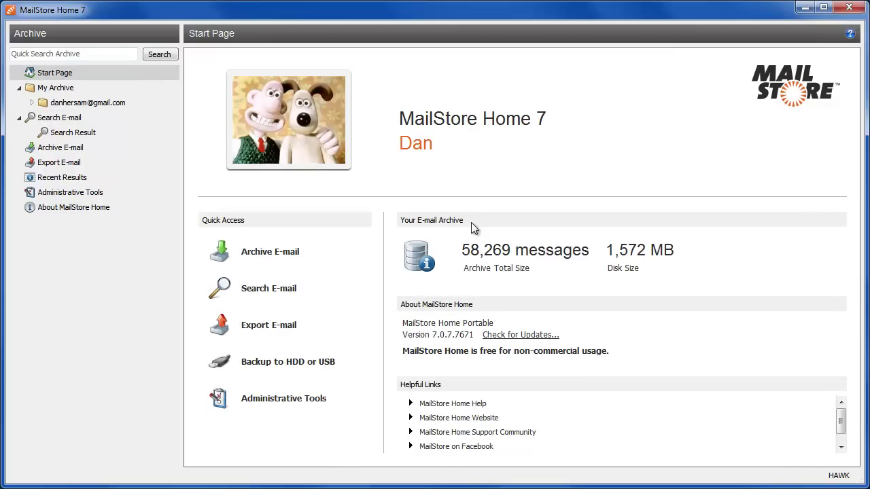